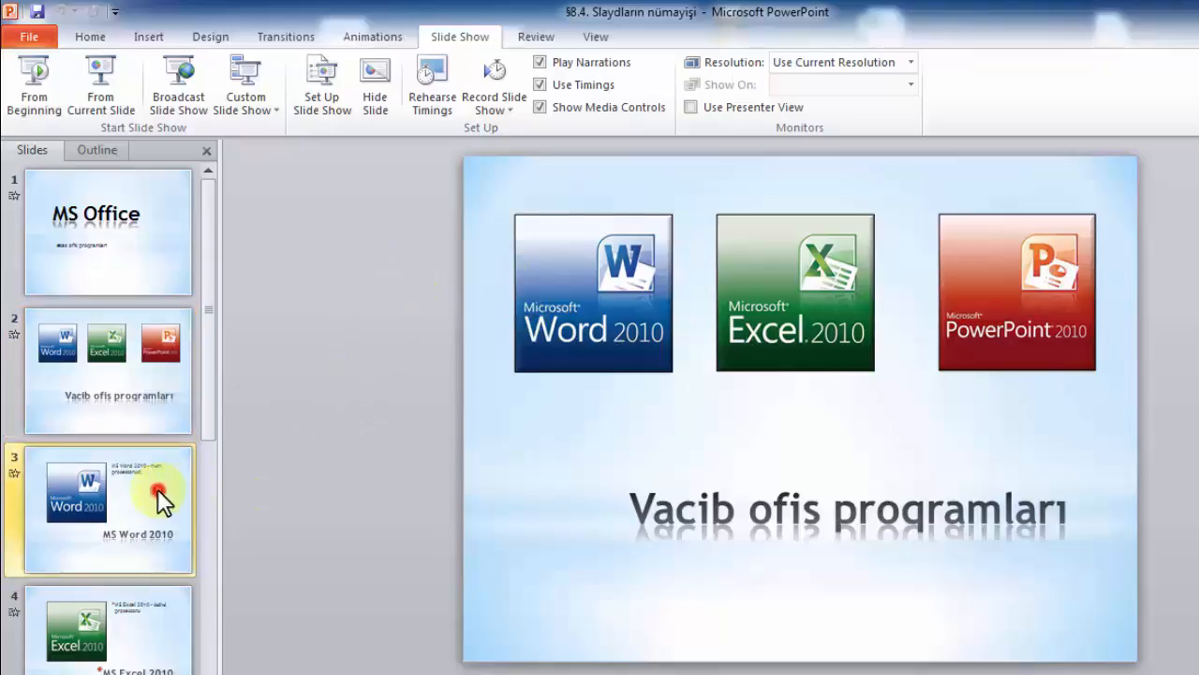
# Step: Play the slide show starting from the MS Word 2010 slide, exit it and return to the first slide
pyautogui.click(102, 67)
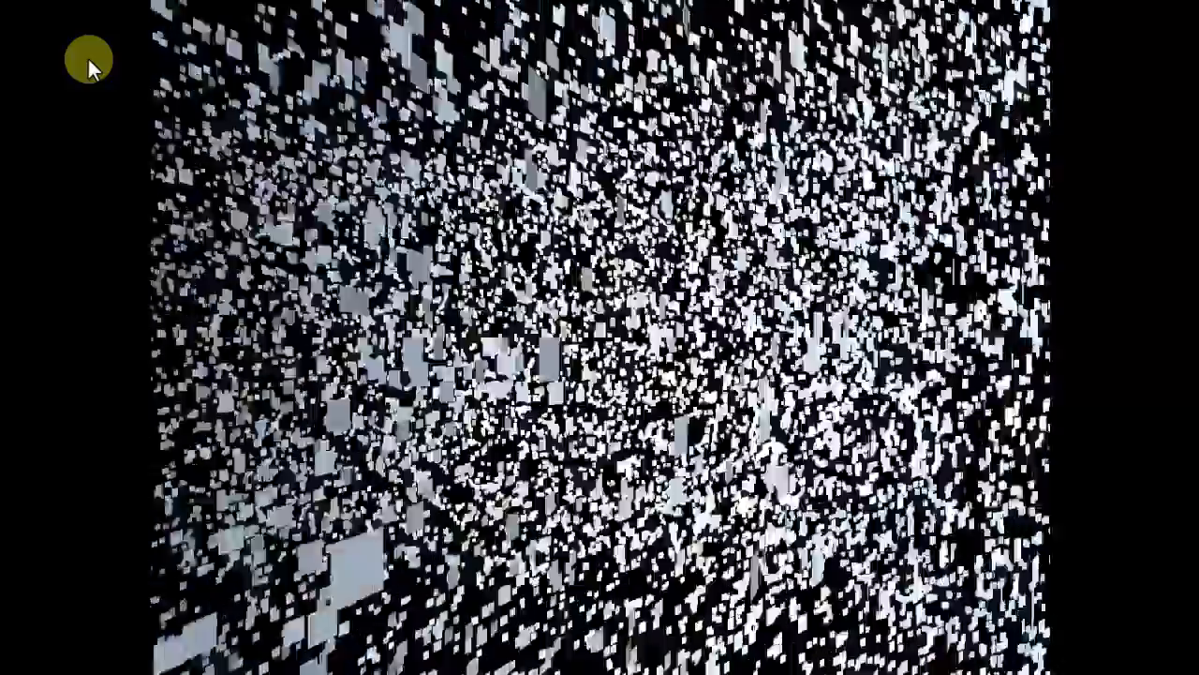
pyautogui.press('Escape')
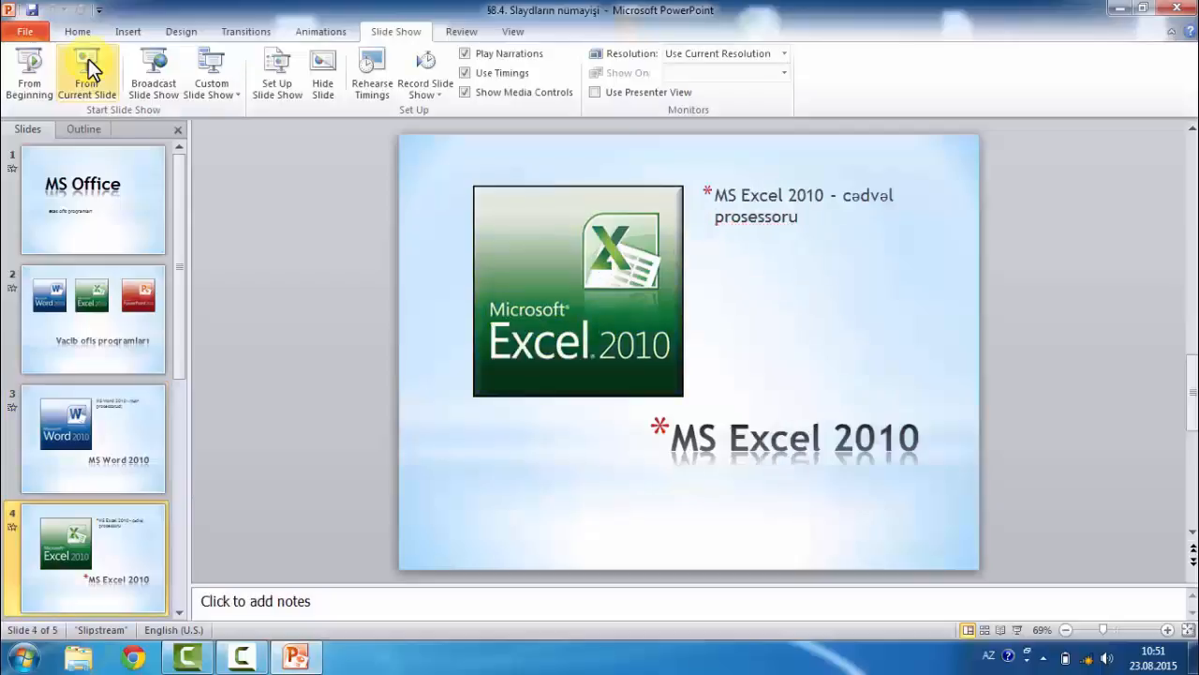
pyautogui.click(126, 215)
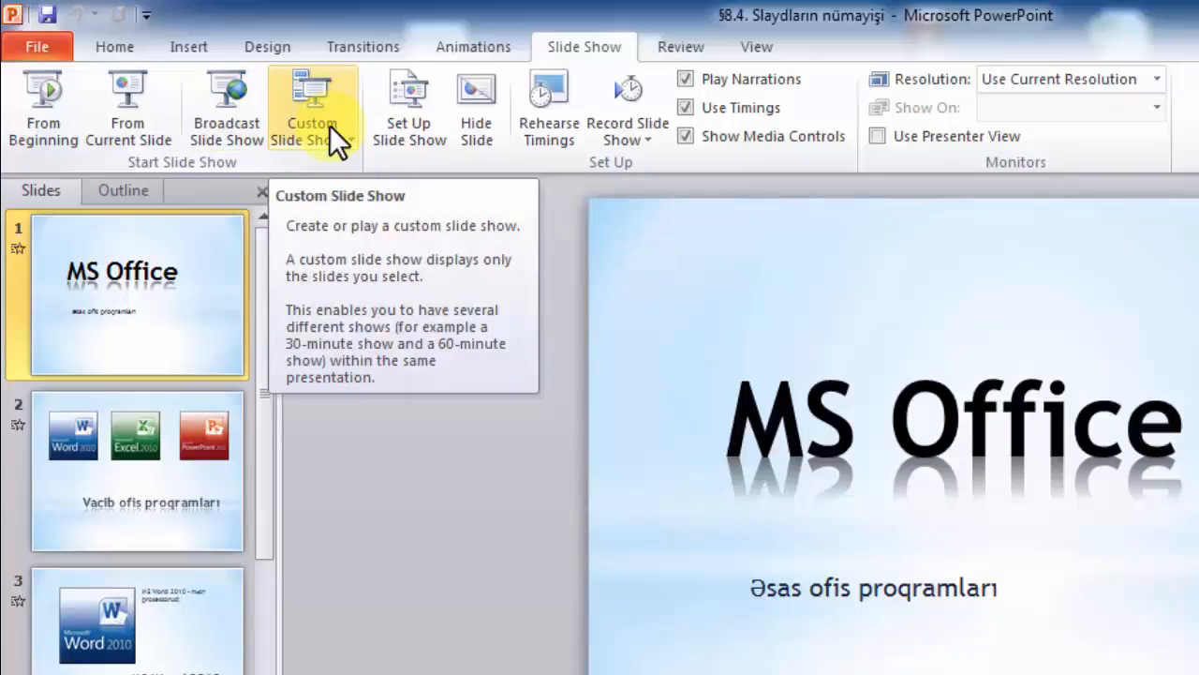
# Step: Draft a custom show containing the MS Office and MS Excel 2010 slides, and discard it without saving
pyautogui.click(348, 141)
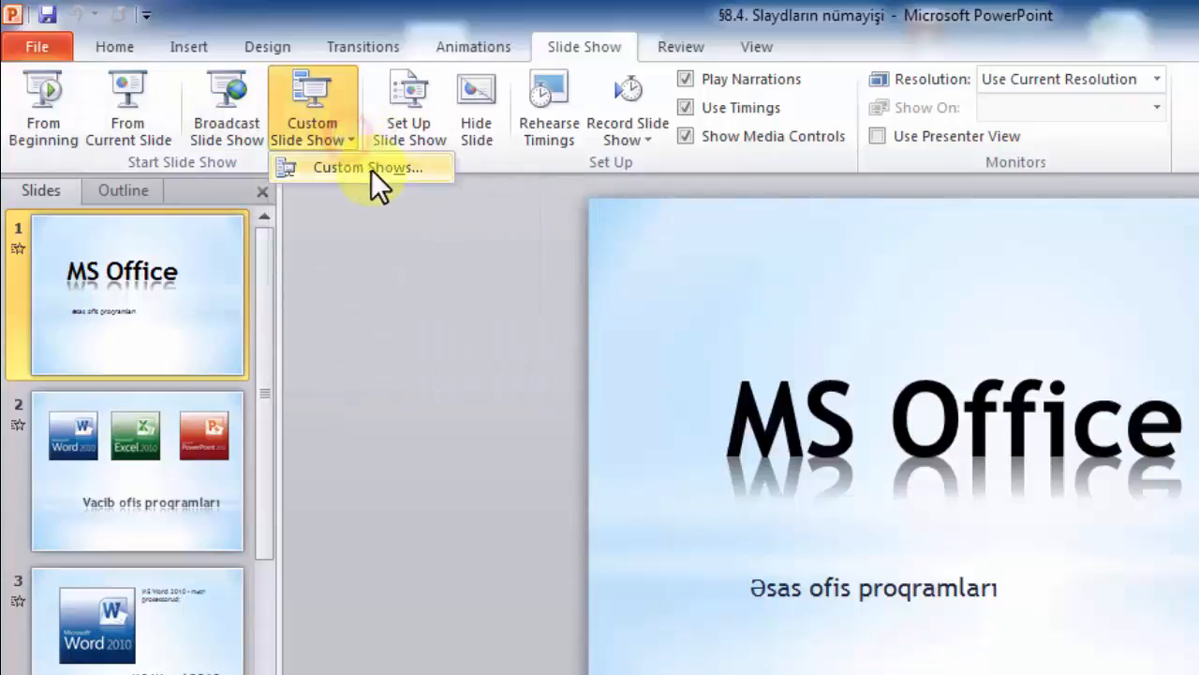
pyautogui.click(369, 168)
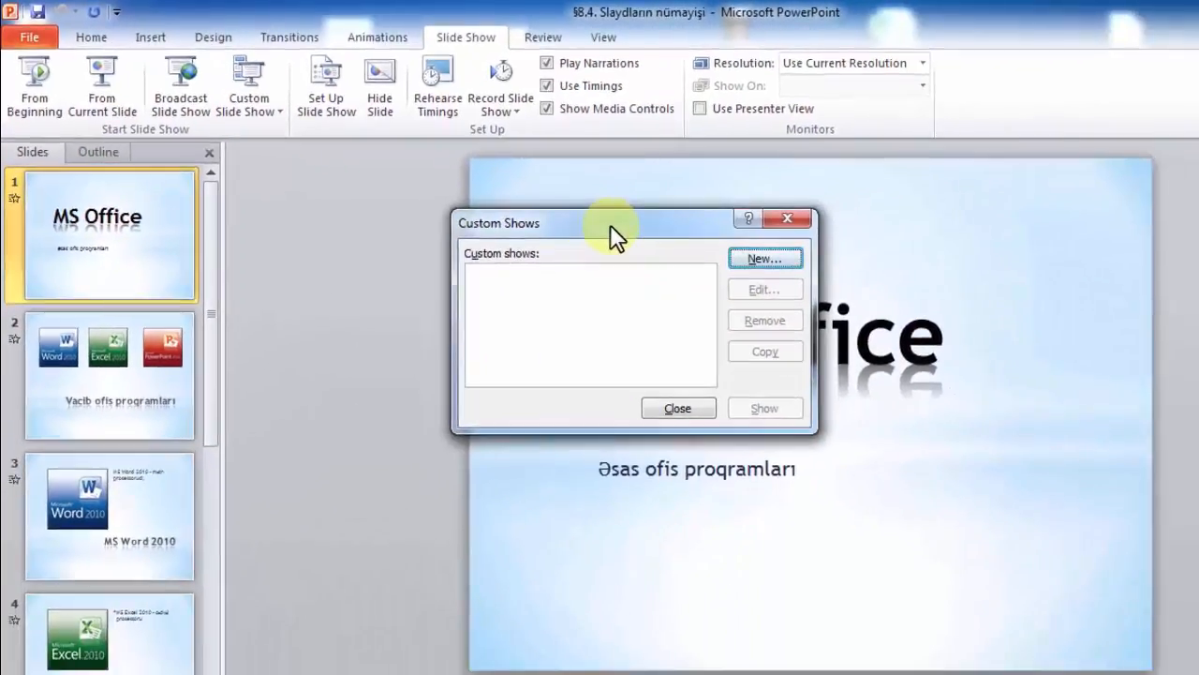
pyautogui.click(763, 261)
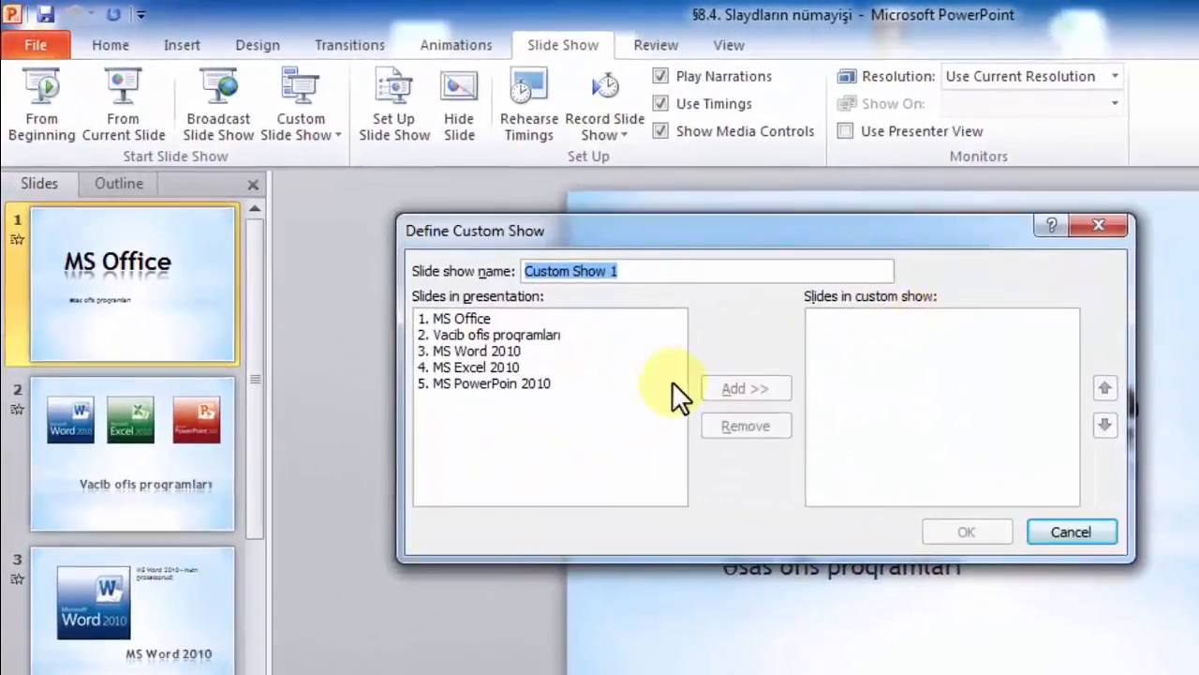
pyautogui.click(463, 319)
pyautogui.click(740, 385)
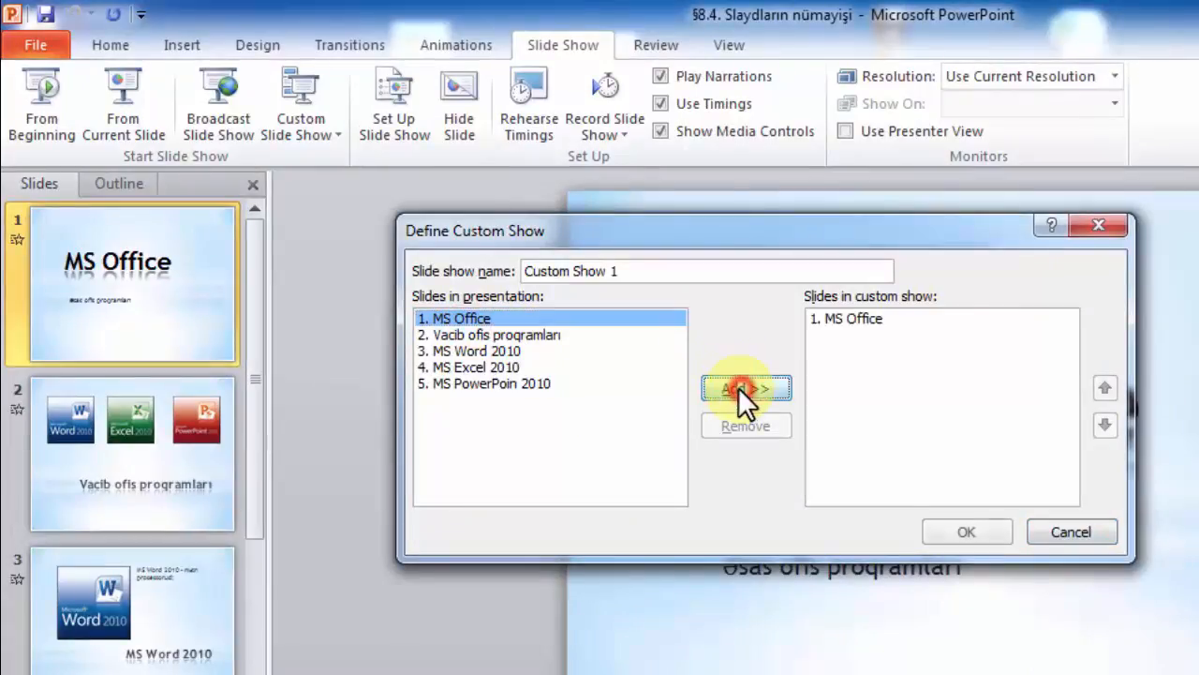
pyautogui.click(481, 366)
pyautogui.click(758, 387)
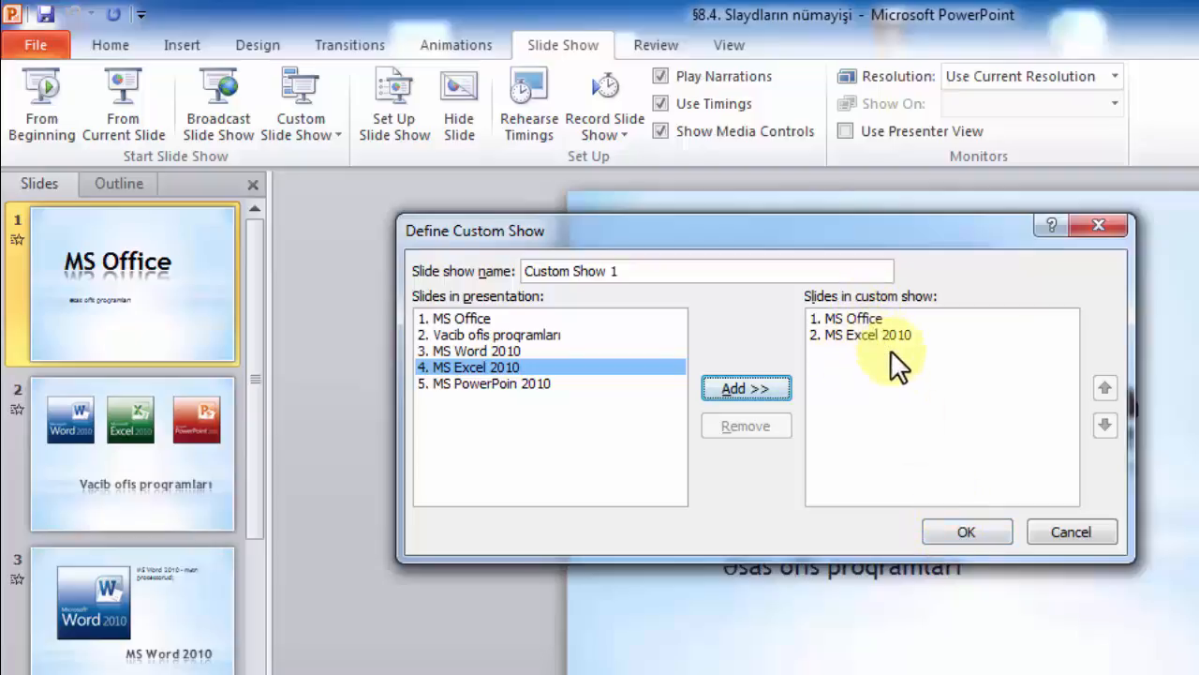
pyautogui.click(1101, 224)
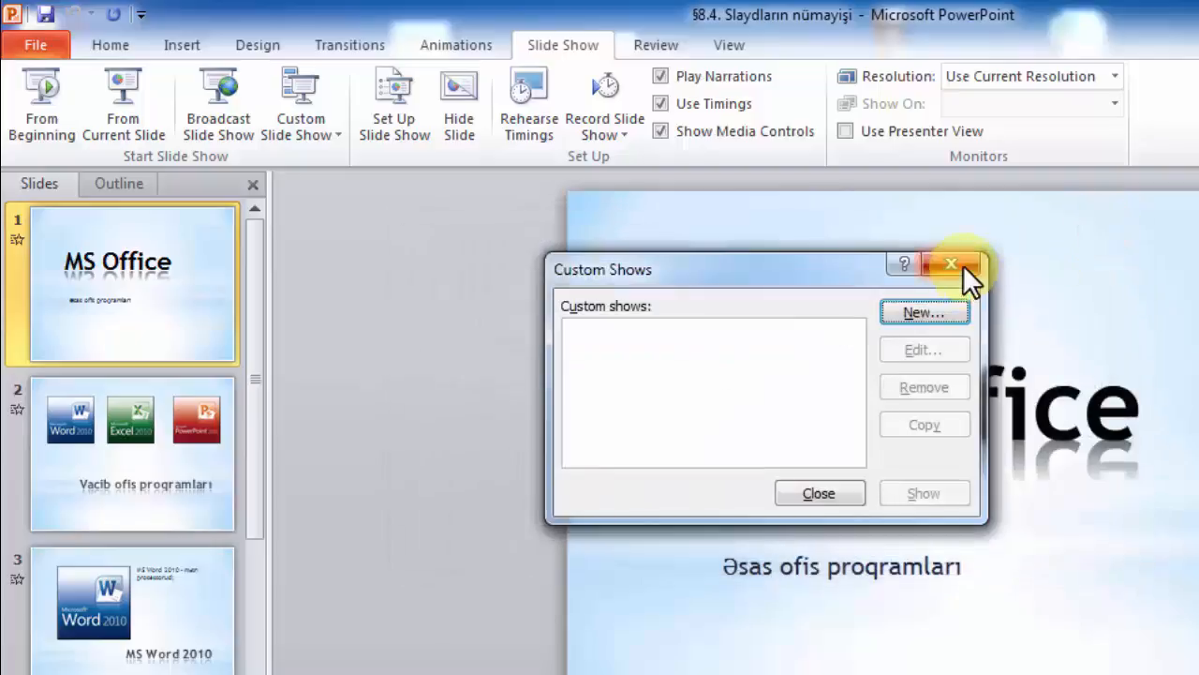
pyautogui.click(952, 265)
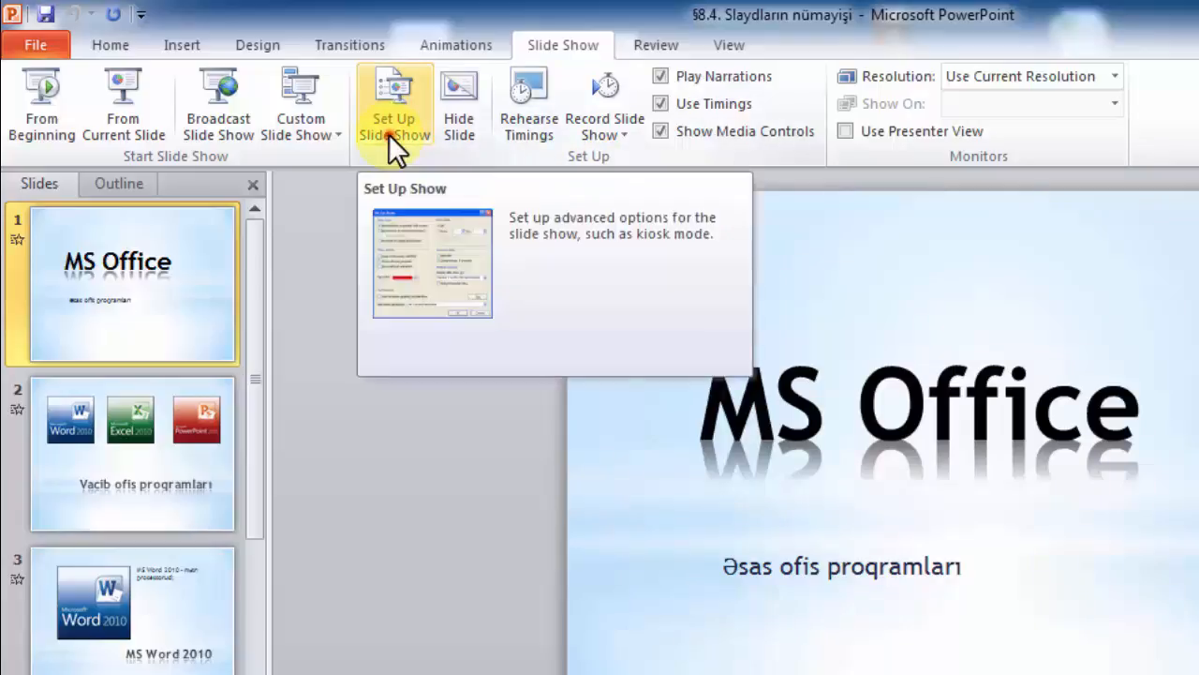
# Step: Limit the show range to slides 1 to 3 in the slide show setup, and discard the change
pyautogui.click(389, 134)
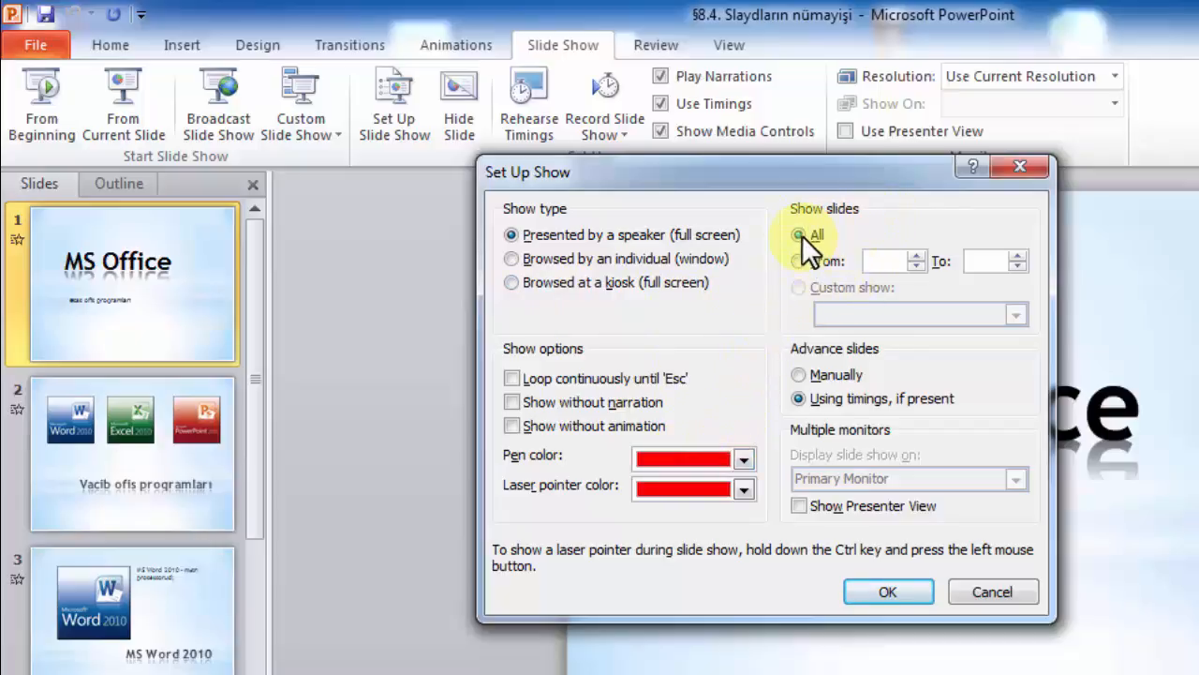
pyautogui.click(799, 259)
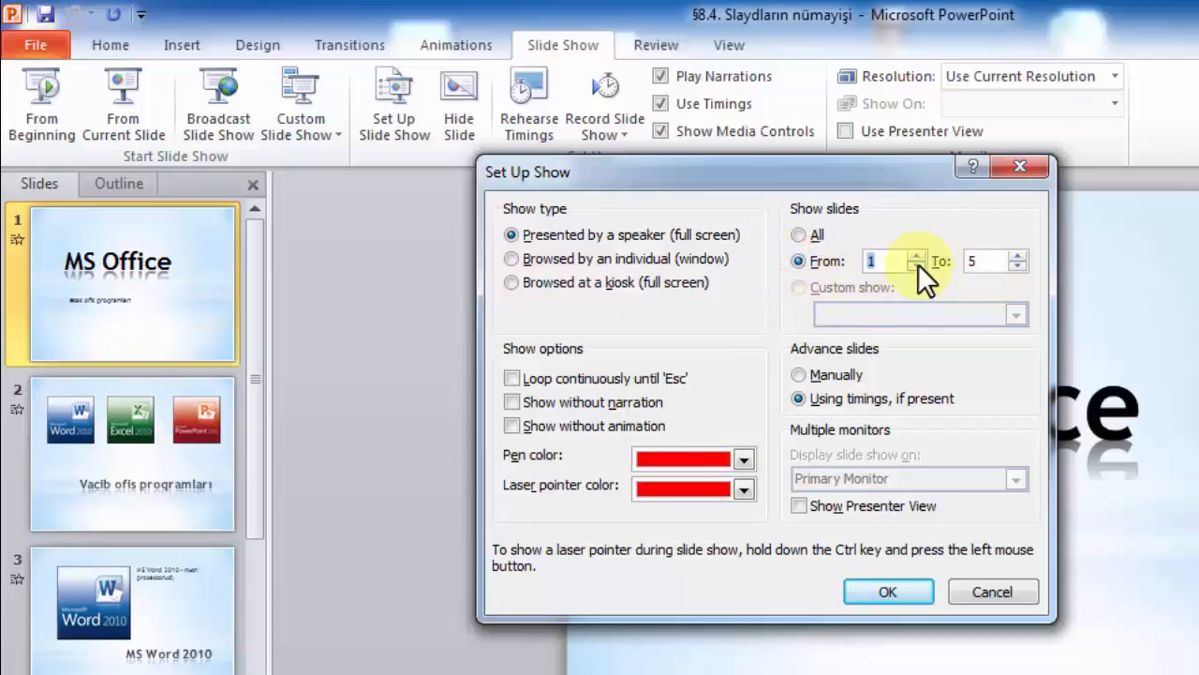
pyautogui.doubleClick(1023, 265)
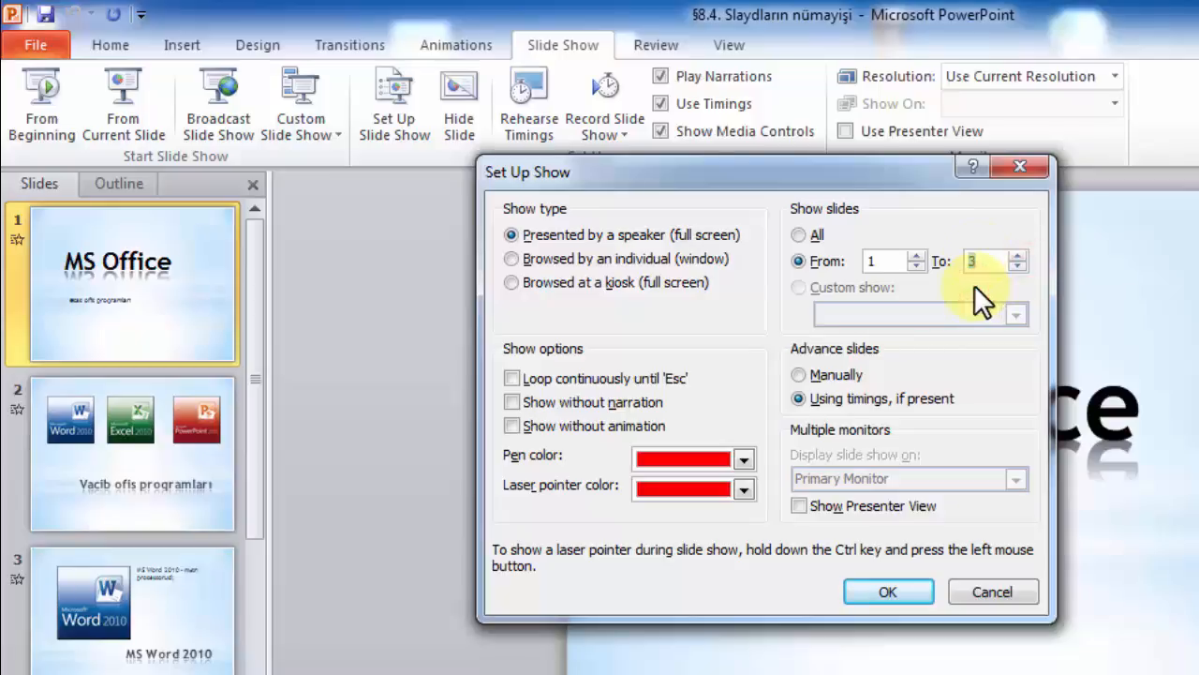
pyautogui.click(1014, 165)
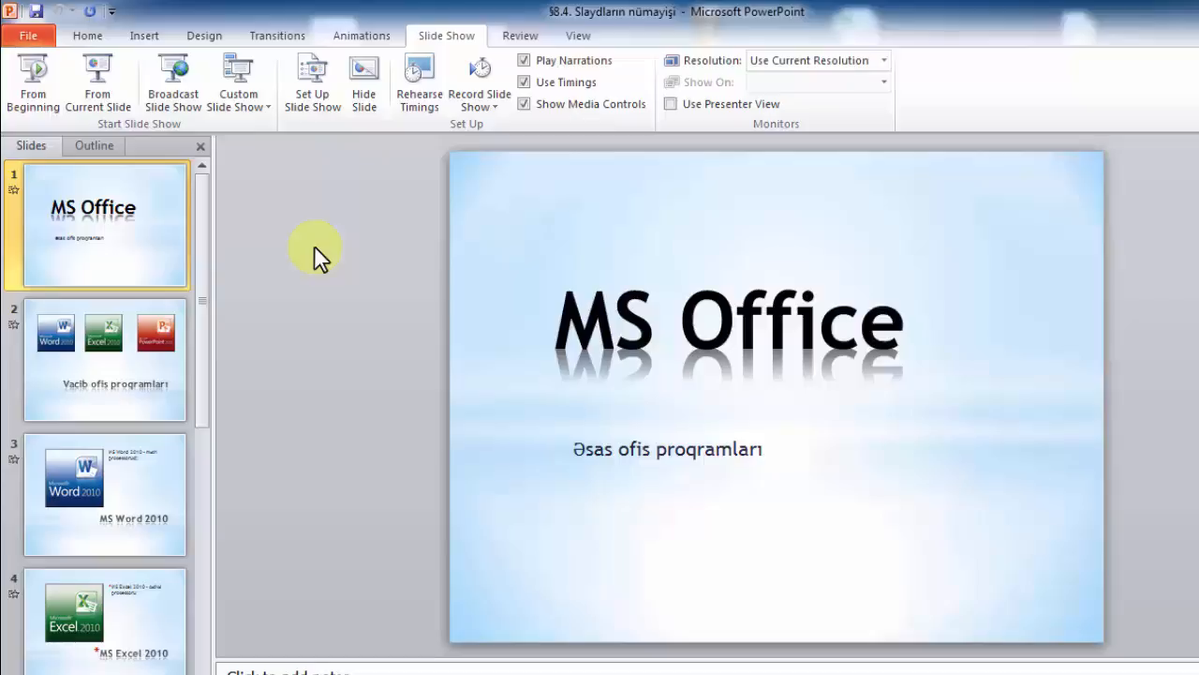
# Step: Hide slide 3, MS Word 2010, from the slide show and keep it selected
pyautogui.click(122, 510)
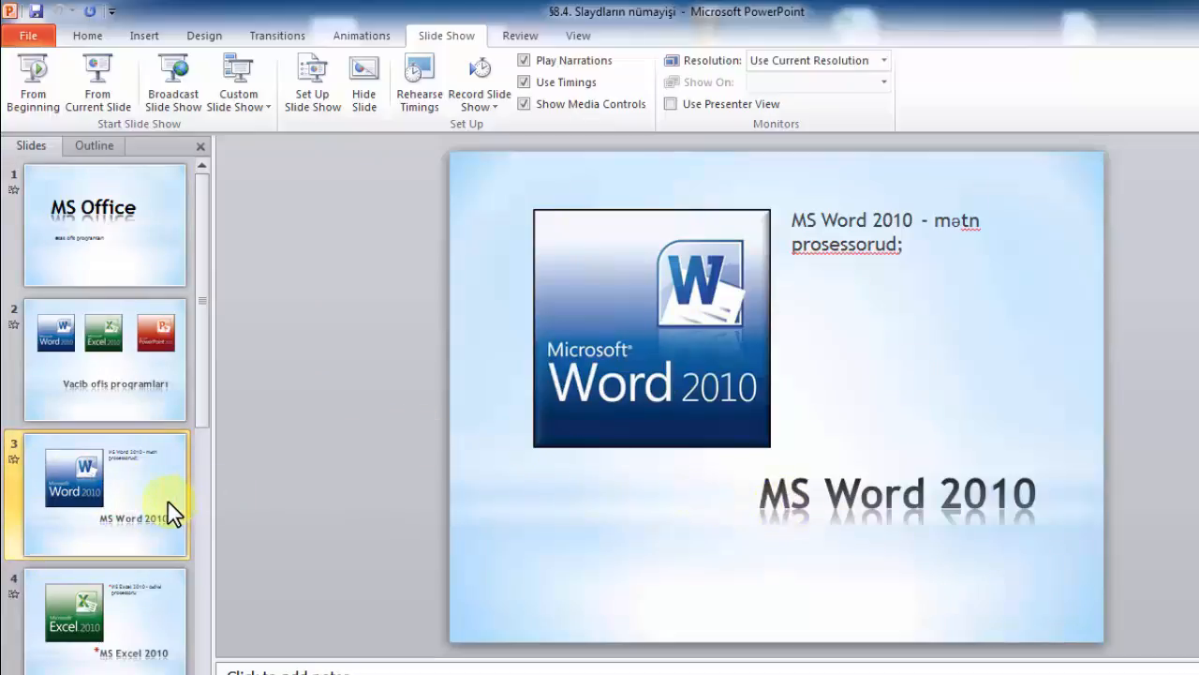
pyautogui.click(363, 84)
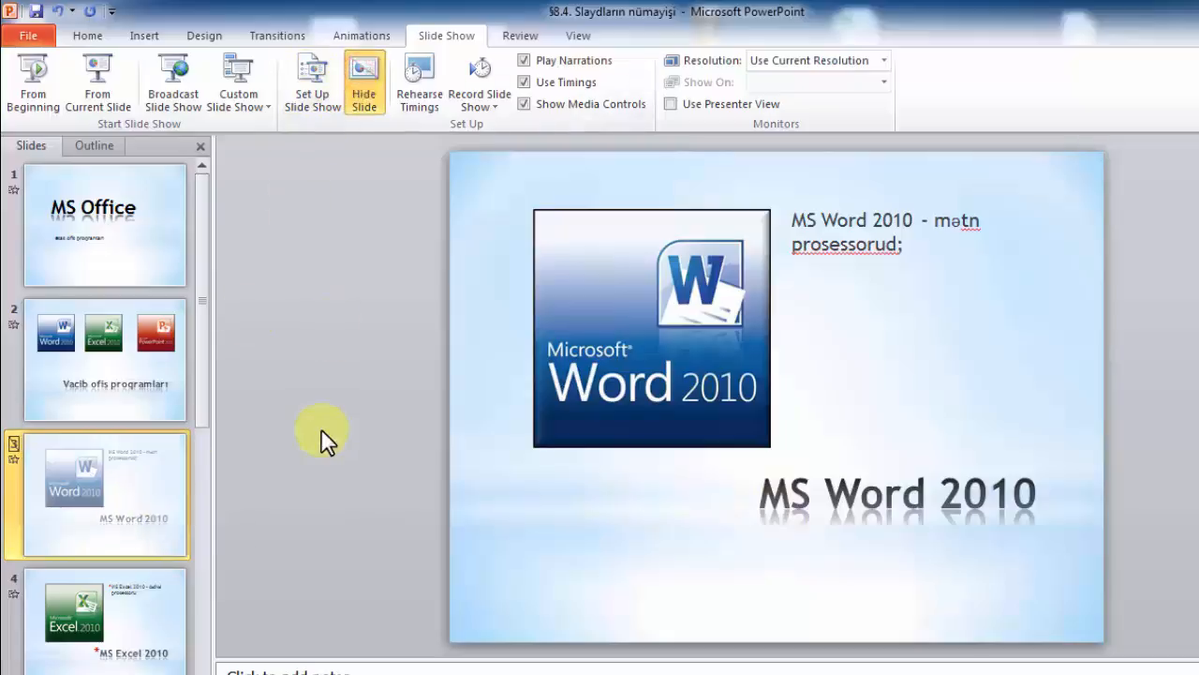
pyautogui.click(155, 615)
pyautogui.click(247, 519)
pyautogui.click(147, 531)
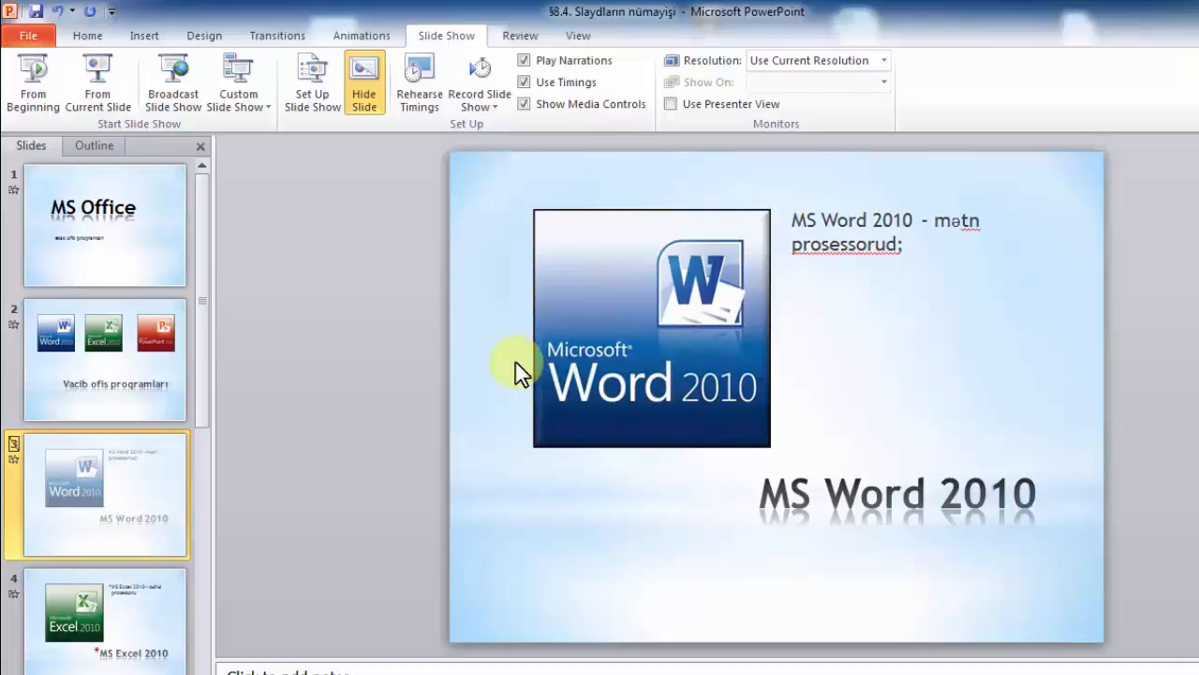
# Step: Play the slide show past the hidden slide, advance from MS Excel 2010 to the last slide and exit
pyautogui.hotkey('shift', 'F5')
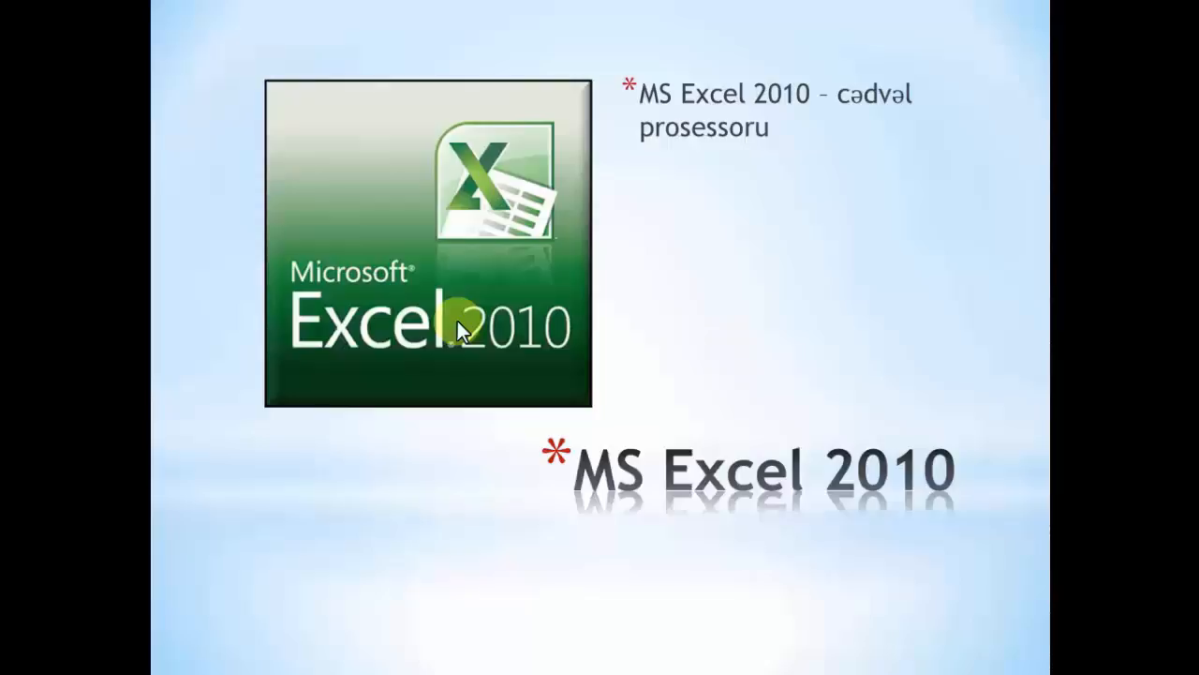
pyautogui.click(457, 320)
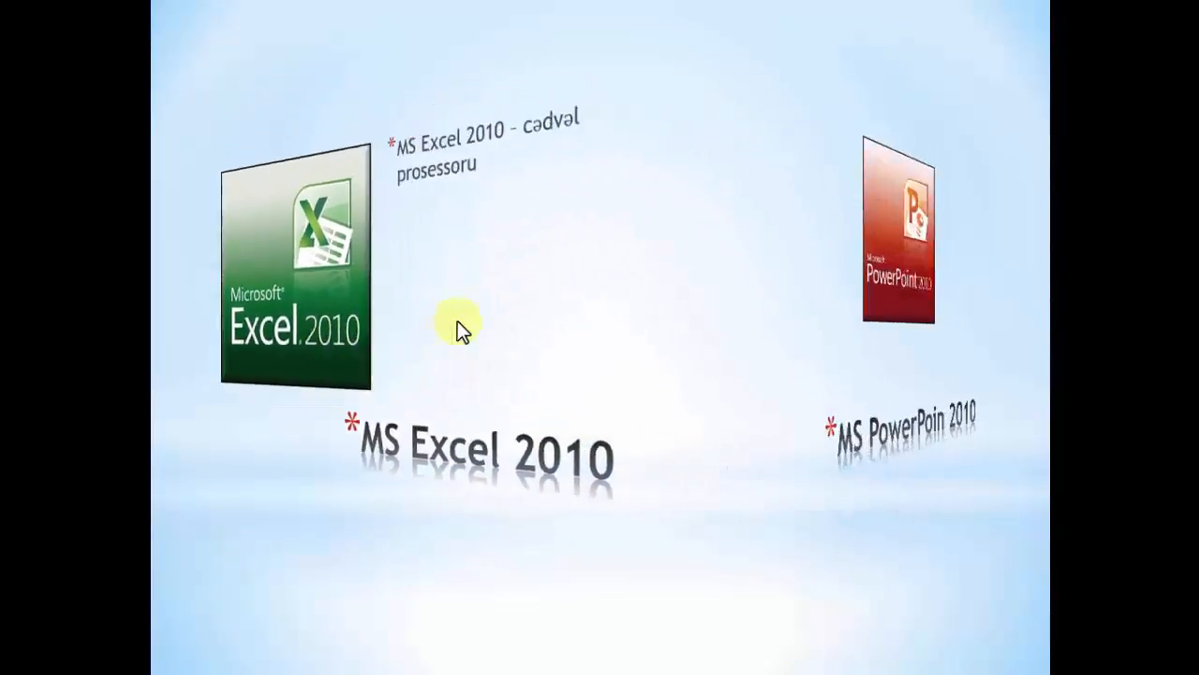
pyautogui.press('Escape')
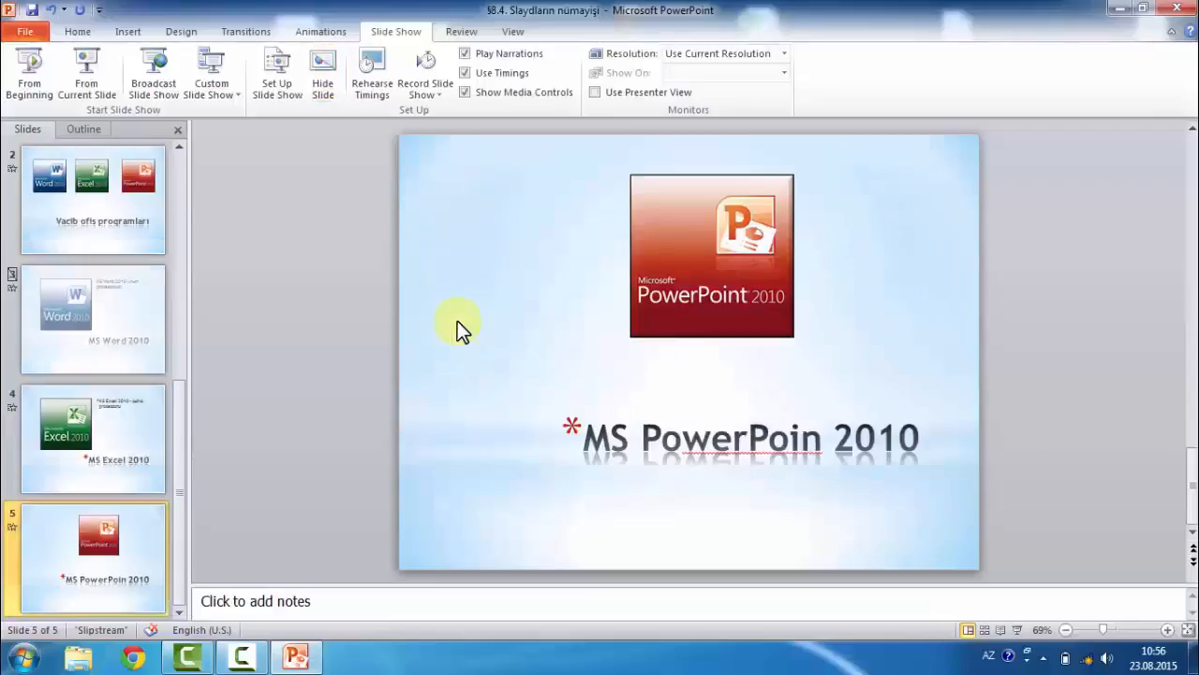
# Step: Unhide slide 3, MS Word 2010, and return to the first slide
pyautogui.click(106, 317)
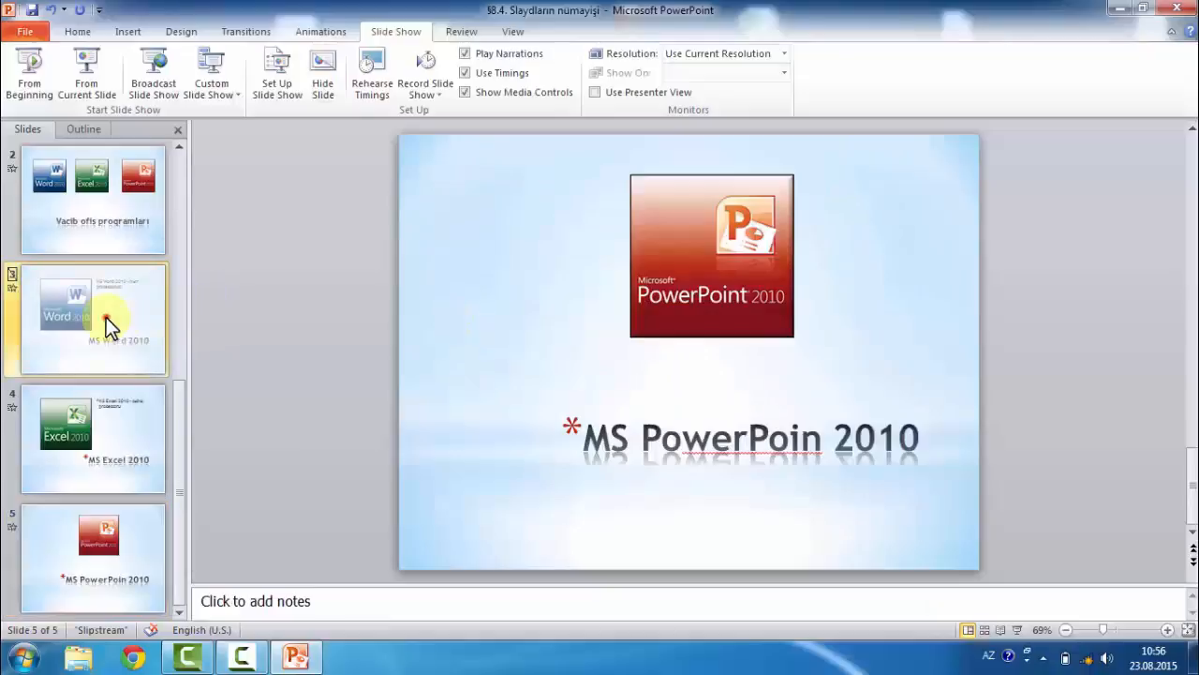
pyautogui.click(325, 64)
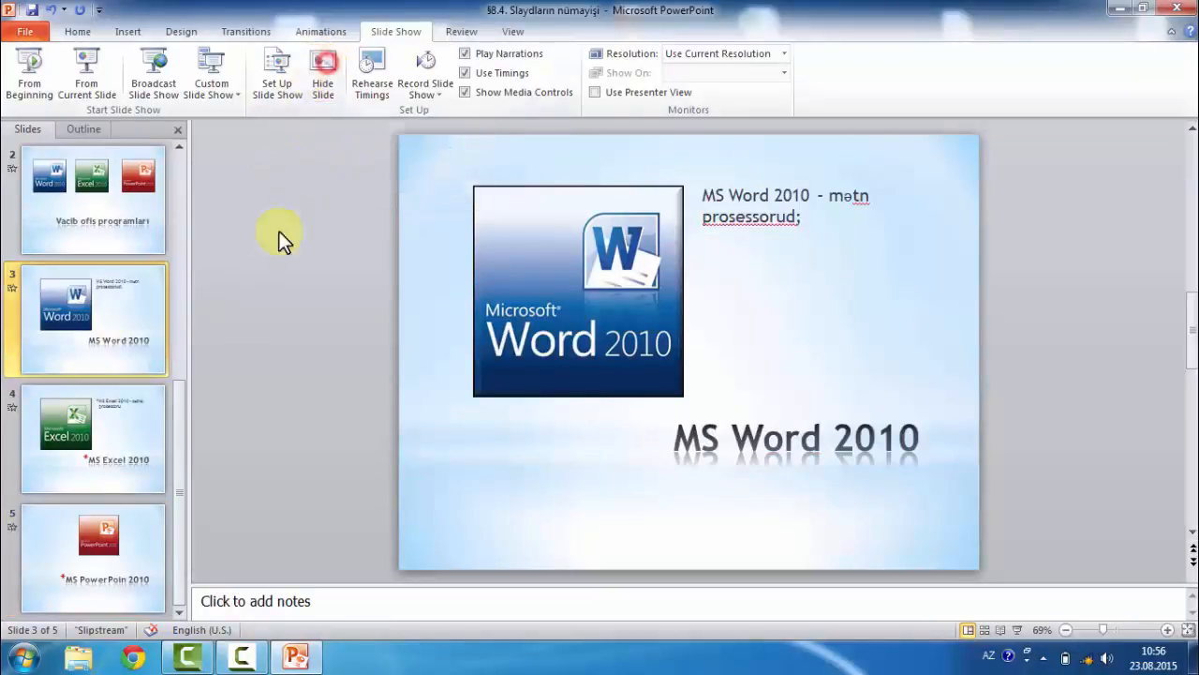
pyautogui.click(309, 391)
pyautogui.scroll(2, 244, 320)
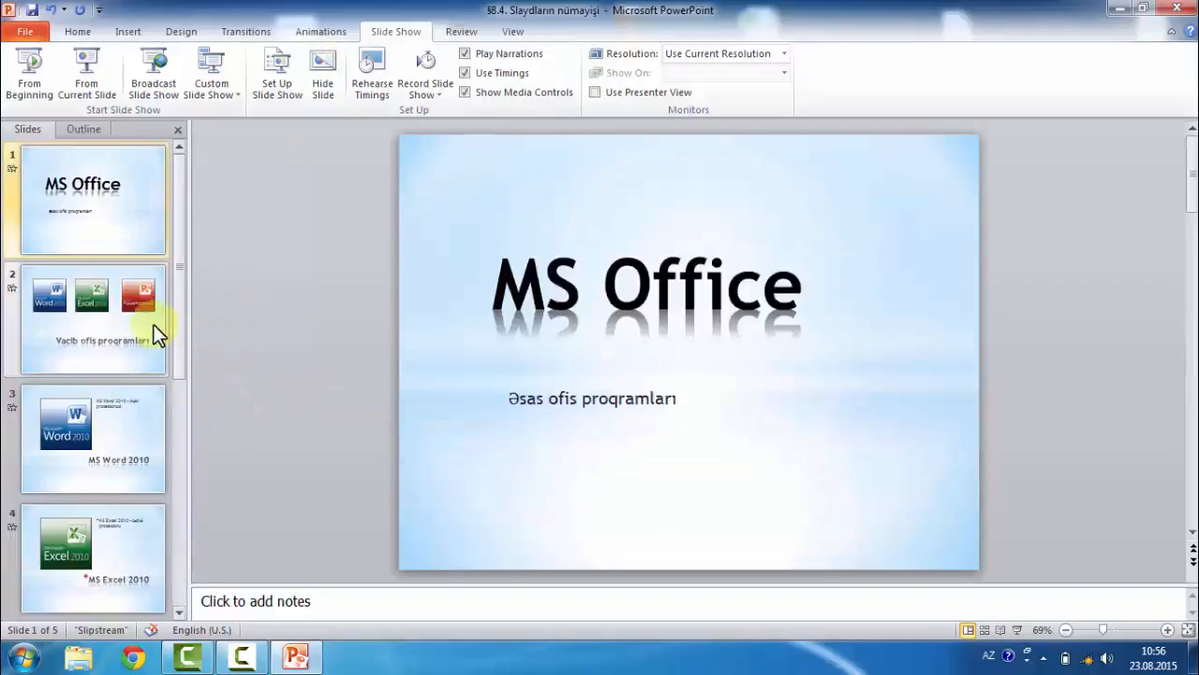
pyautogui.click(139, 427)
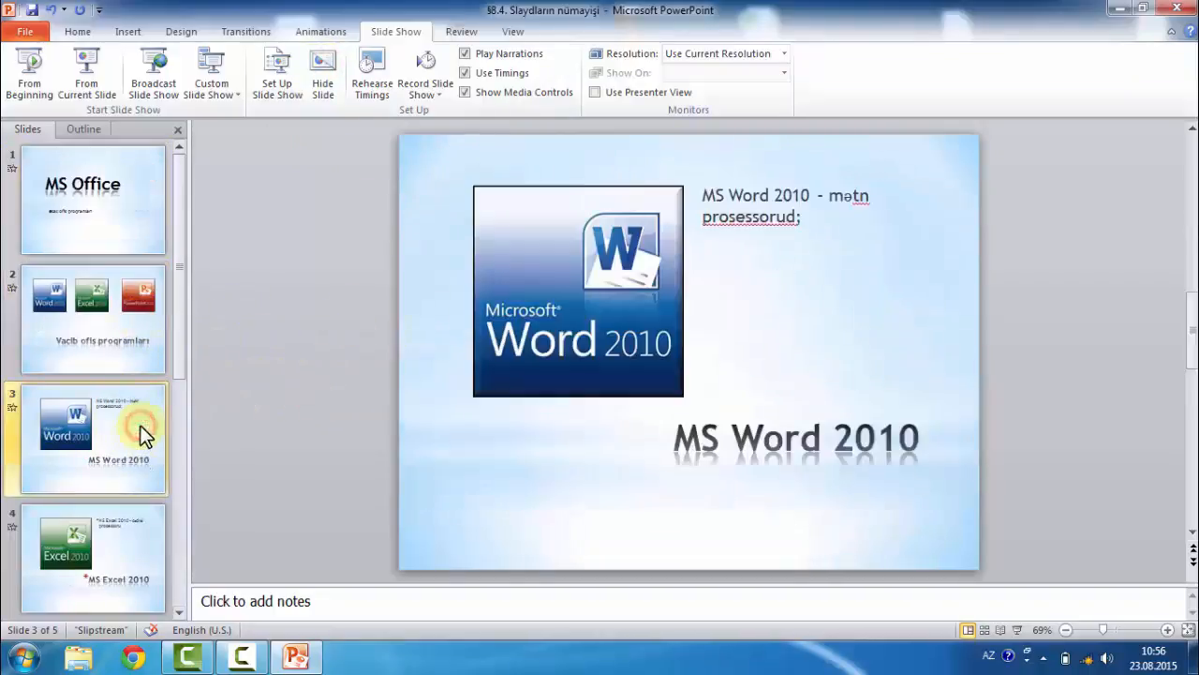
pyautogui.rightClick(139, 429)
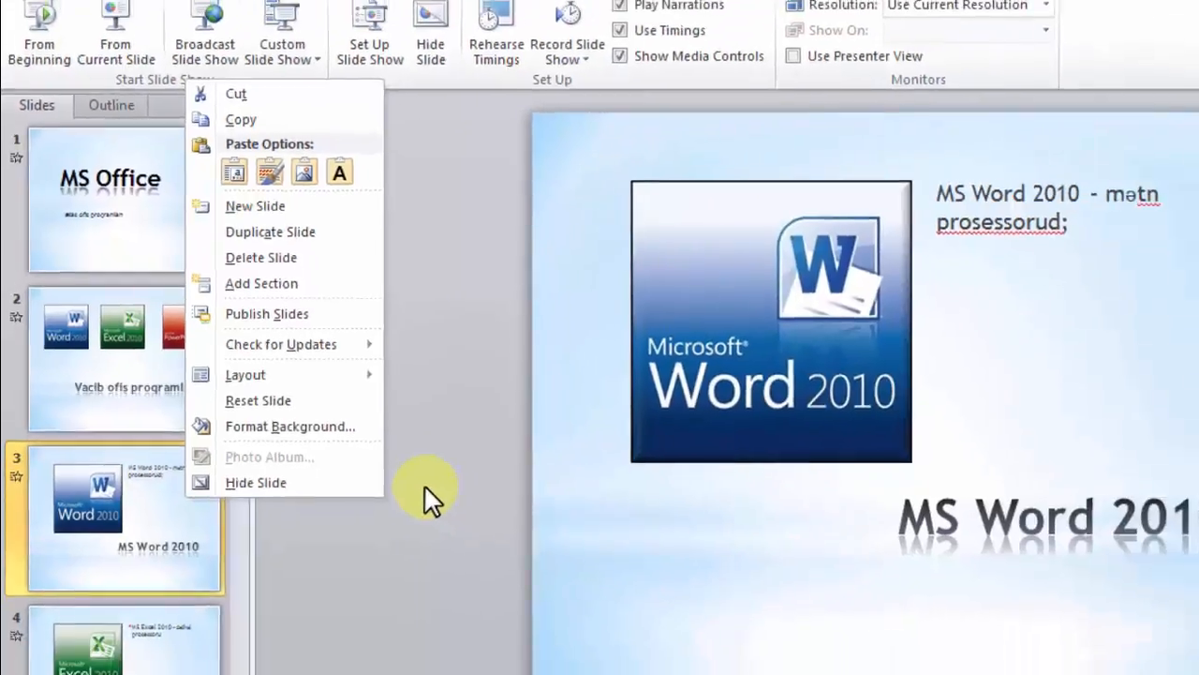
pyautogui.click(492, 529)
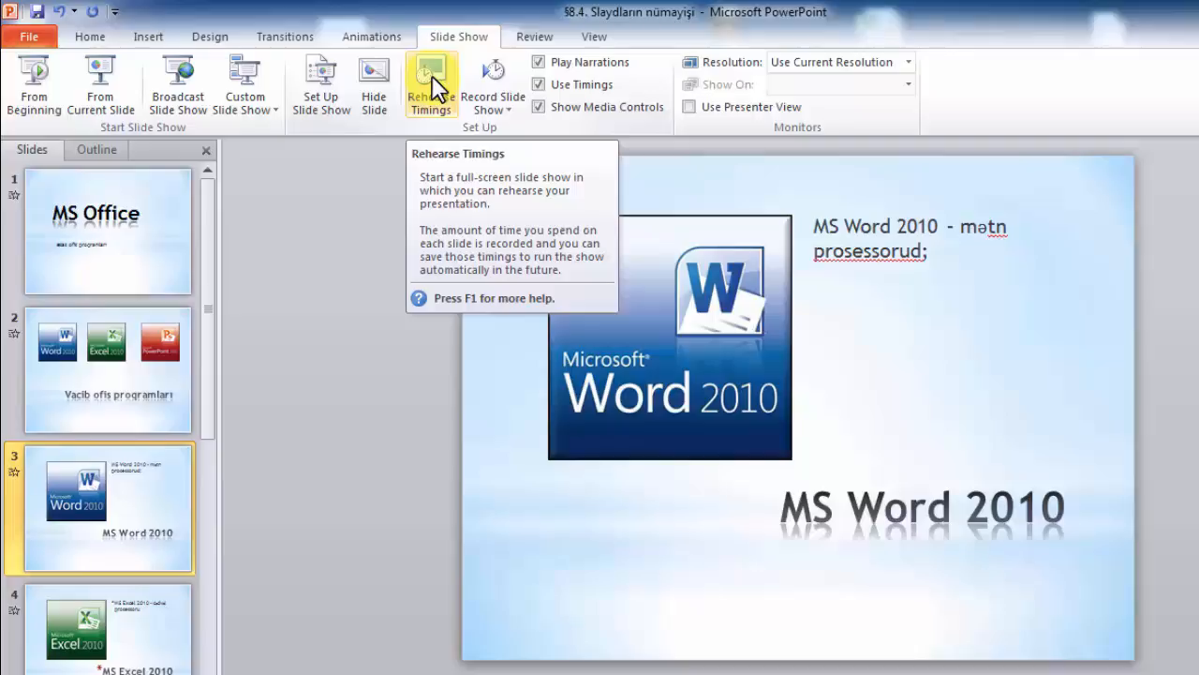
# Step: Rehearse the slide timings in a full-screen recording, starting from the MS Office title slide
pyautogui.click(433, 90)
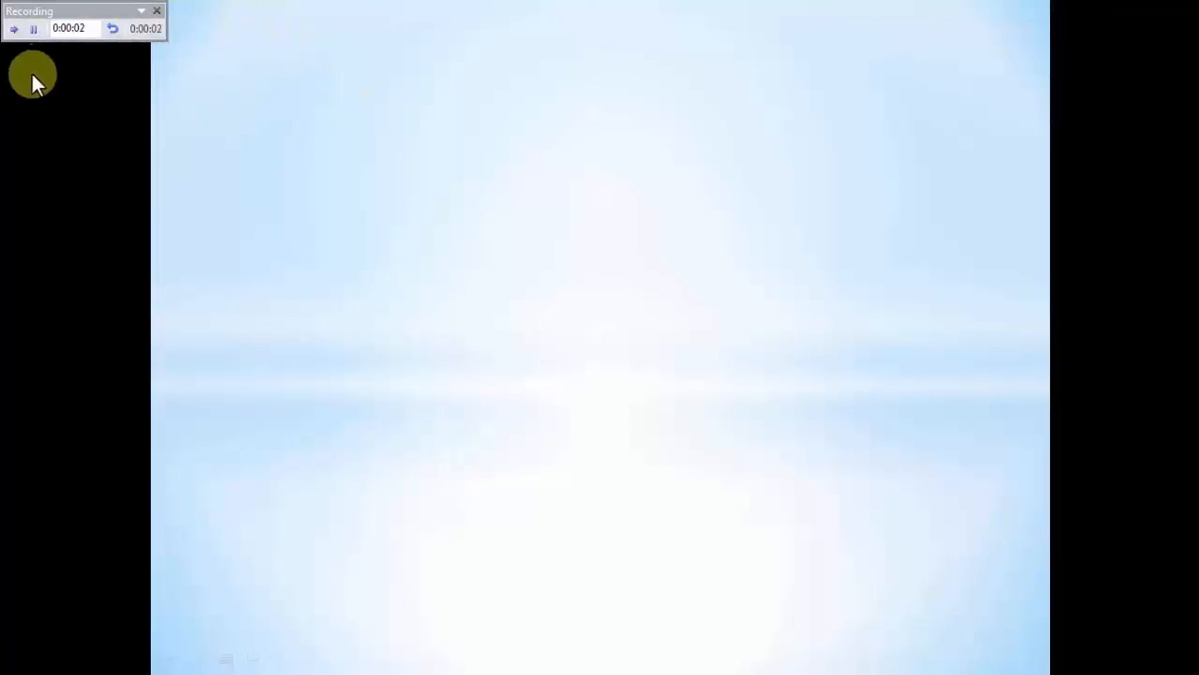
pyautogui.click(7, 122)
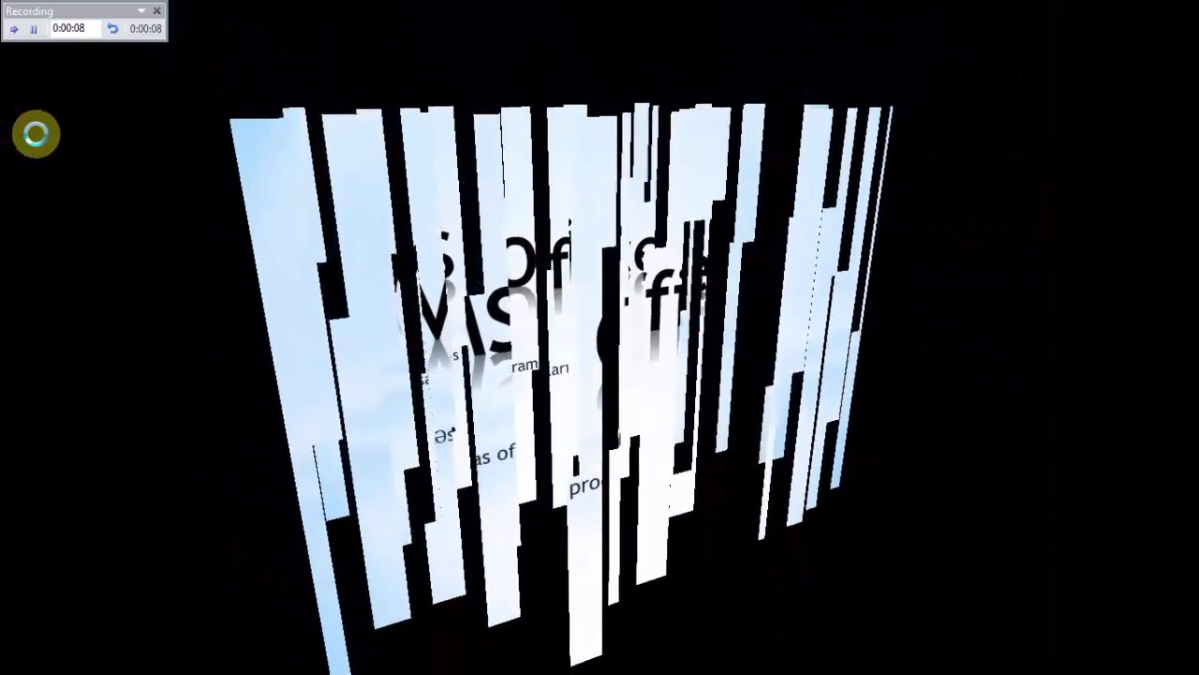